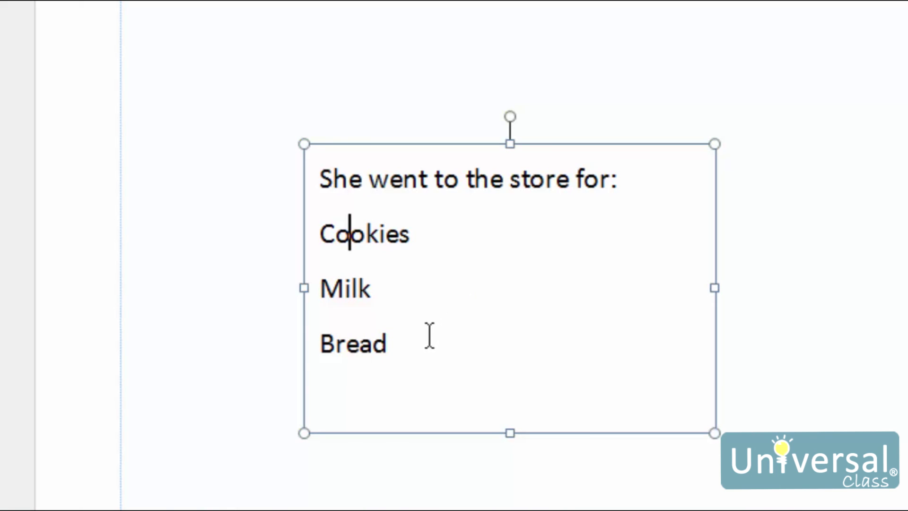
Apply small round bullets to the Cookies, Milk and Bread lines
{"action": "left_click_drag", "start_coordinate": [393, 350], "coordinate": [320, 235]}
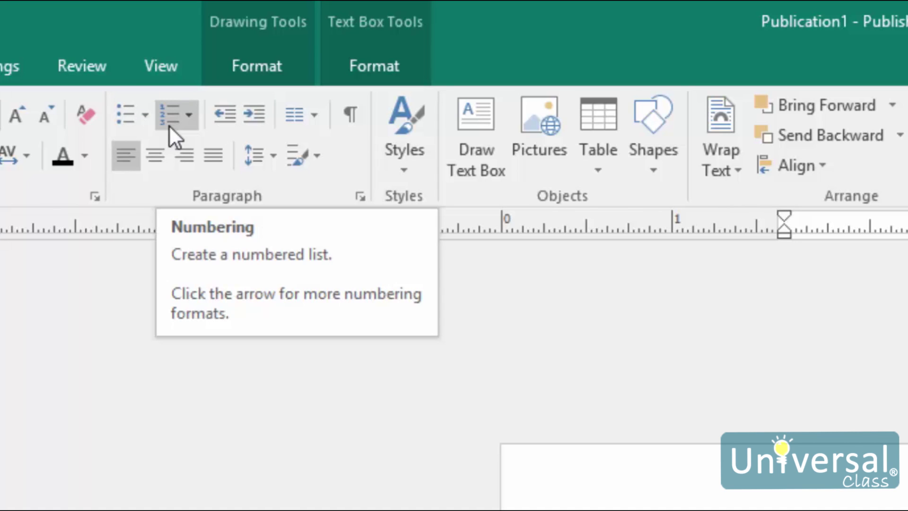
{"action": "left_click", "coordinate": [145, 114]}
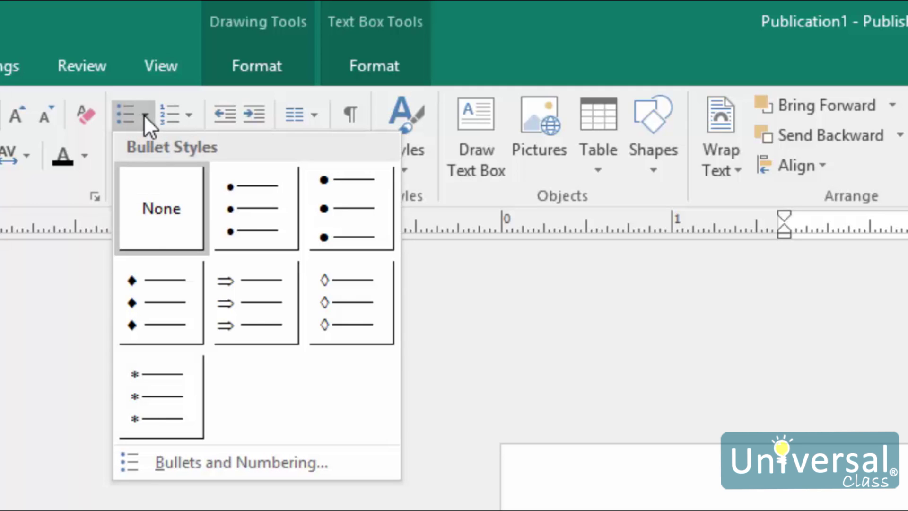
{"action": "left_click", "coordinate": [240, 219]}
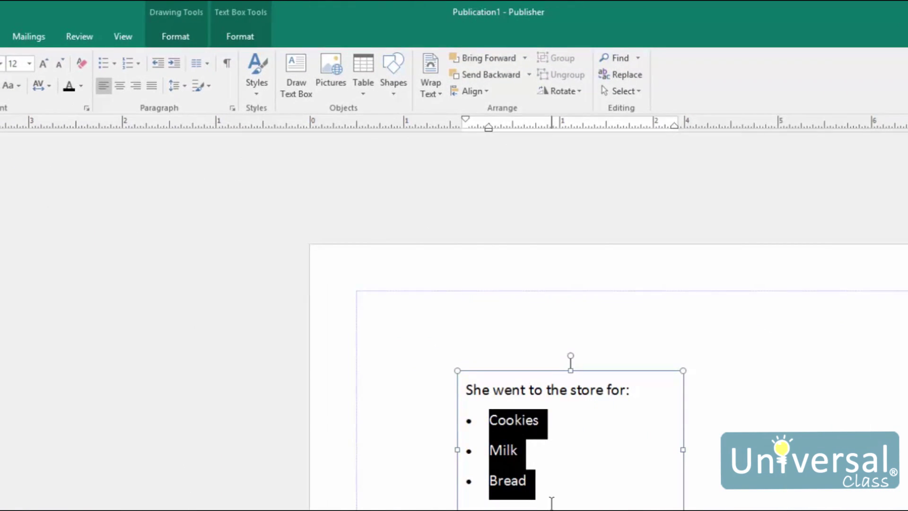
Draw a text box right of the bullets holding a 1. 2. 3. list: Item 1, Item 2
{"action": "left_click", "coordinate": [298, 78]}
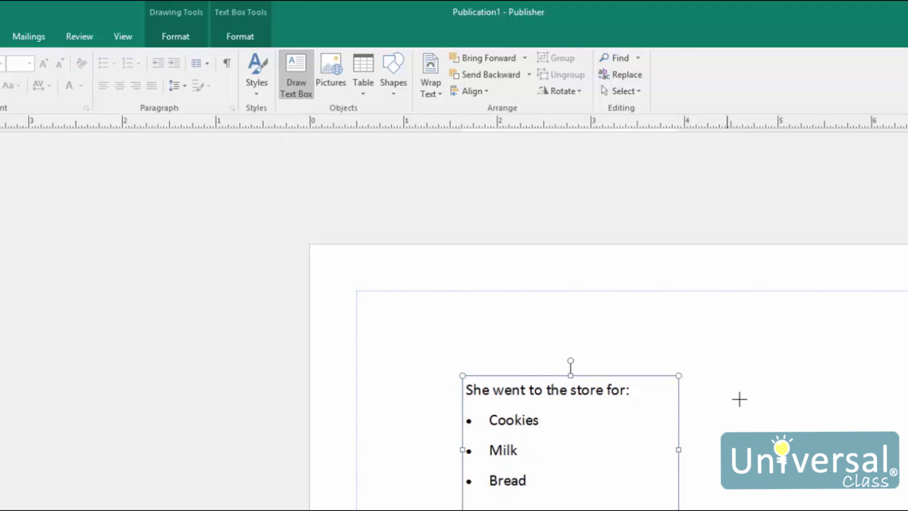
{"action": "left_click_drag", "start_coordinate": [744, 379], "coordinate": [881, 465]}
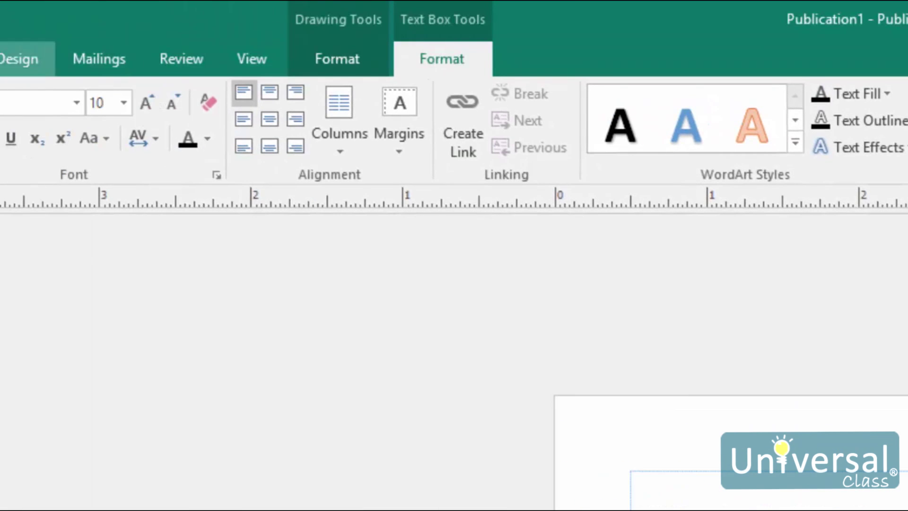
{"action": "left_click", "coordinate": [0, 0]}
{"action": "left_click", "coordinate": [263, 96]}
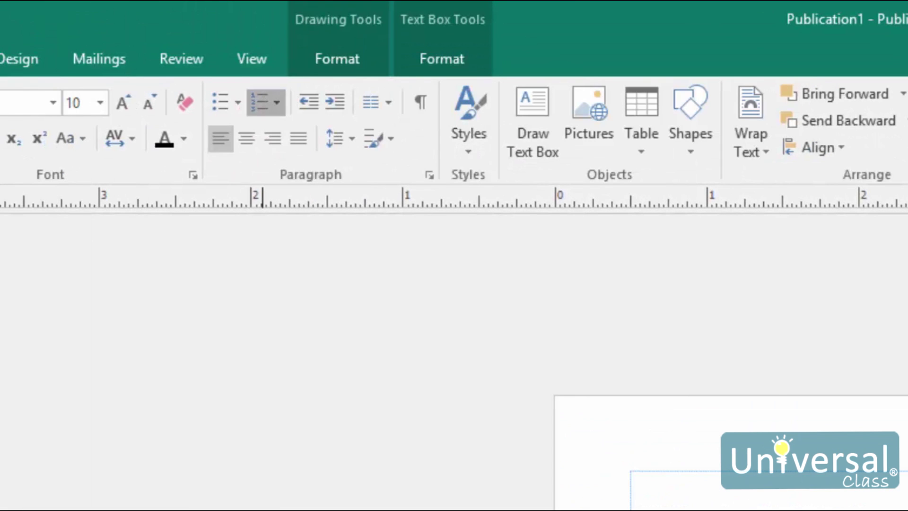
{"action": "left_click", "coordinate": [276, 102]}
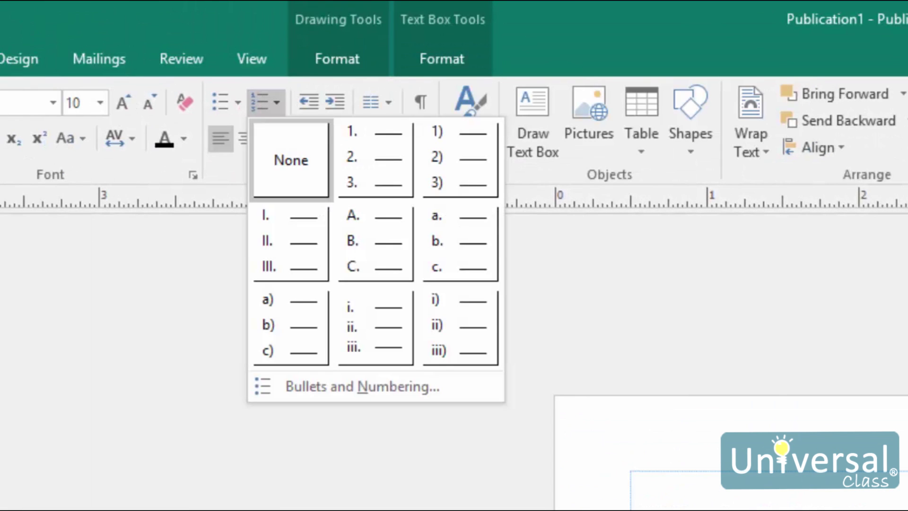
{"action": "left_click", "coordinate": [366, 165]}
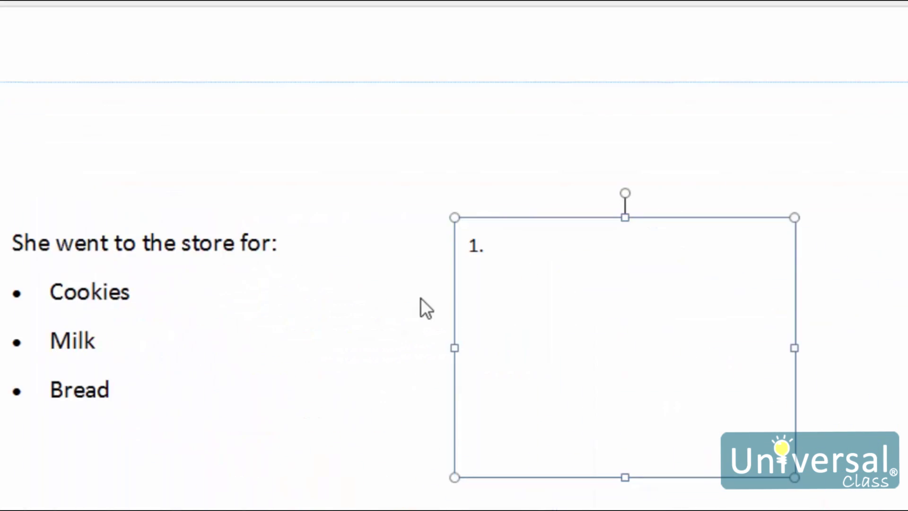
{"action": "type", "text": "Item 1"}
{"action": "key", "text": "Return"}
{"action": "type", "text": "Item"}
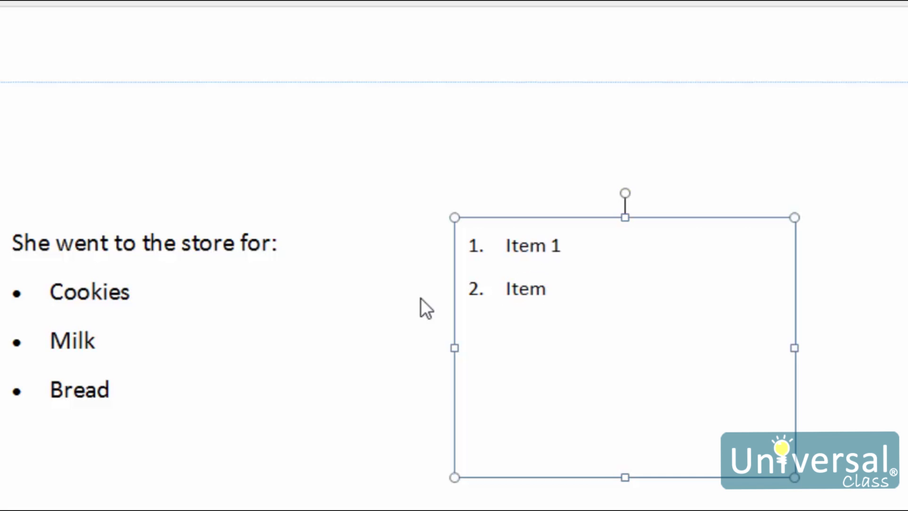
{"action": "type", "text": " 2"}
{"action": "key", "text": "Escape"}
{"action": "key", "text": "Escape"}
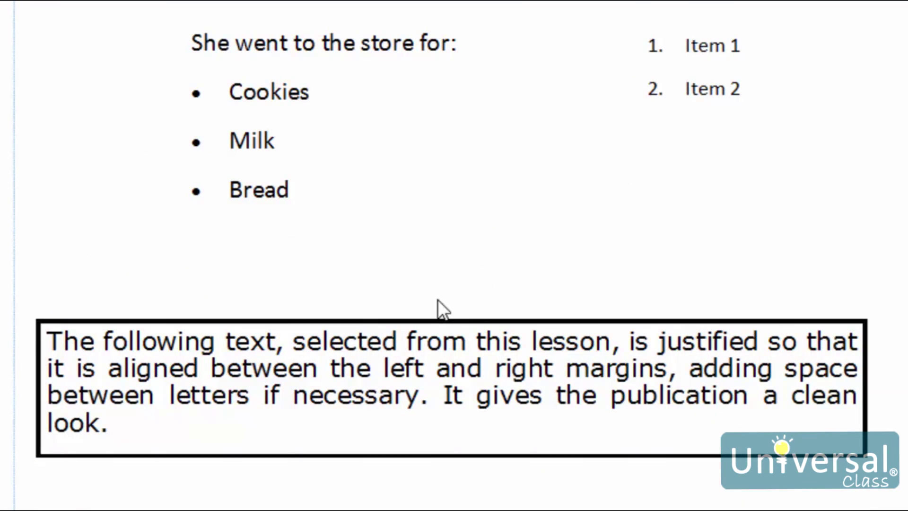
Select all text in the bordered box and cycle left, center, right alignment, ending justified
{"action": "left_click", "coordinate": [165, 335]}
{"action": "key", "text": "Escape"}
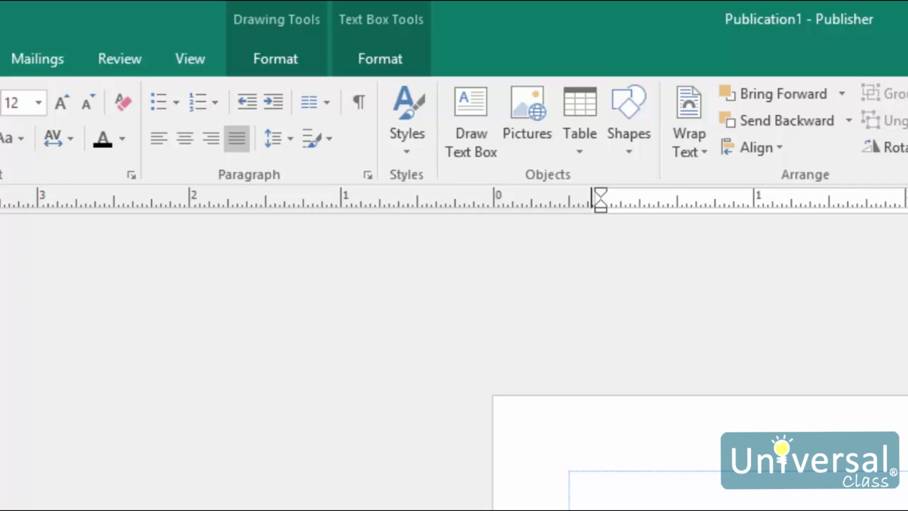
{"action": "key", "text": "ctrl+a"}
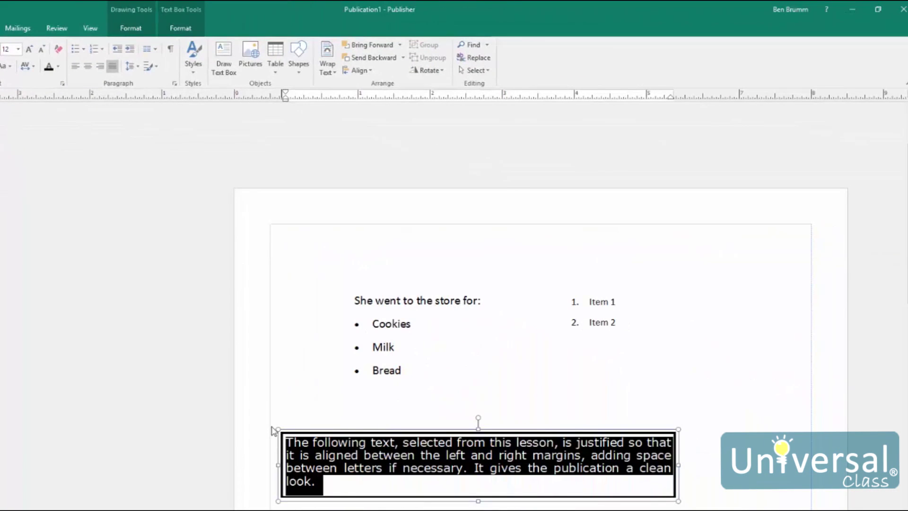
{"action": "left_click", "coordinate": [76, 66]}
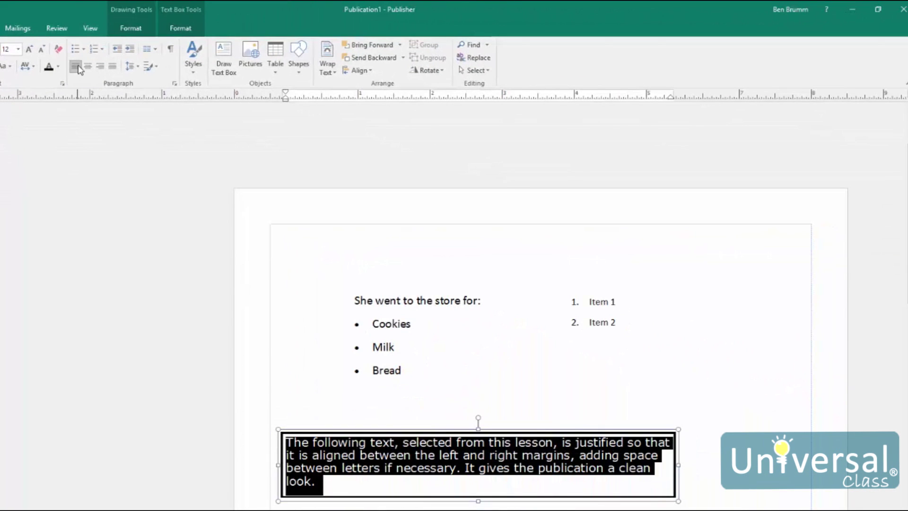
{"action": "left_click", "coordinate": [88, 66]}
{"action": "left_click", "coordinate": [101, 66]}
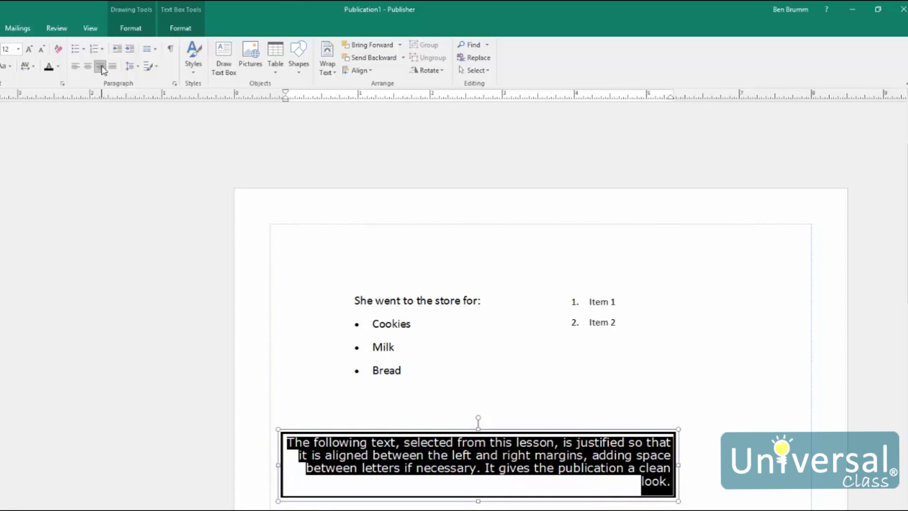
{"action": "left_click", "coordinate": [113, 66]}
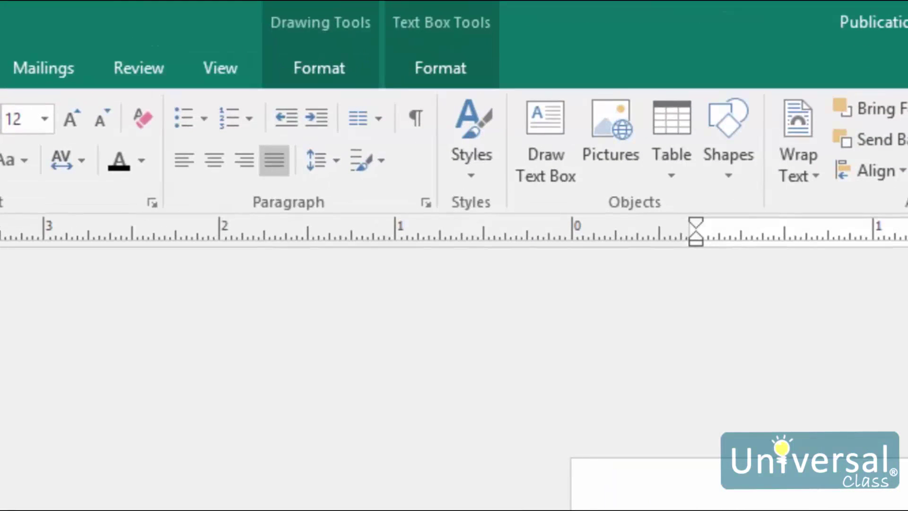
Show the Line Spacing choices for the justified bordered paragraph
{"action": "left_click", "coordinate": [332, 162]}
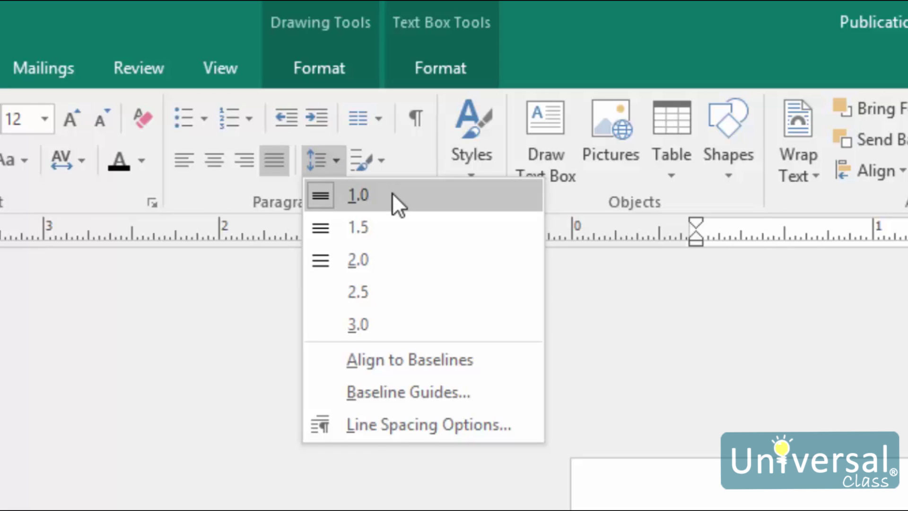
Open Line Spacing Options, accept the Paragraph settings unchanged, and deselect the text
{"action": "left_click", "coordinate": [421, 415]}
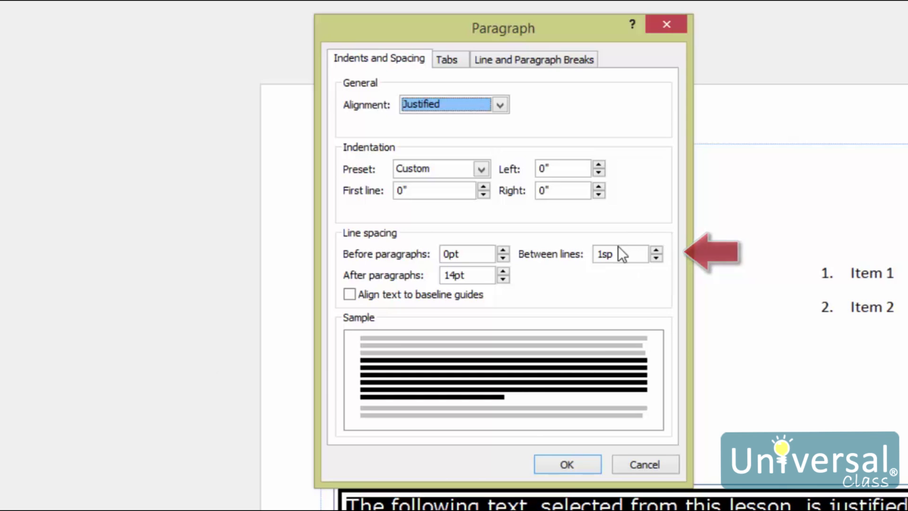
{"action": "left_click", "coordinate": [560, 463]}
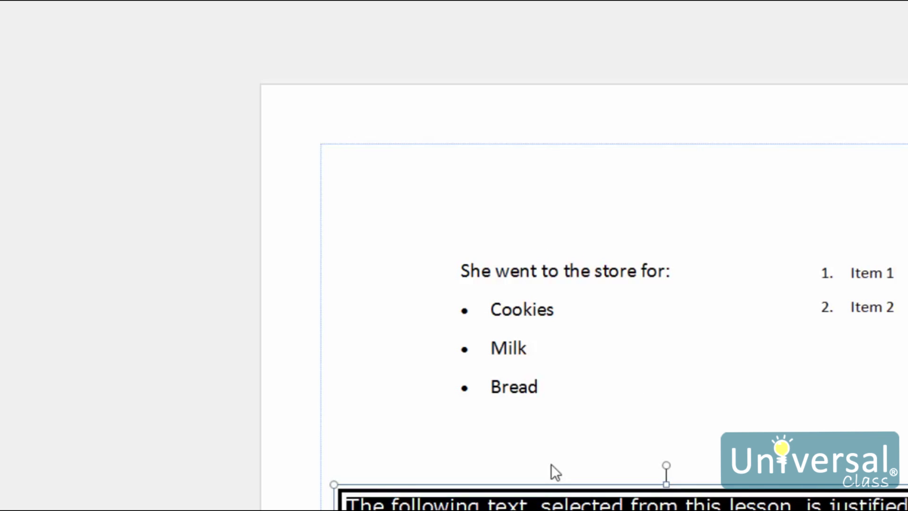
{"action": "key", "text": "Escape"}
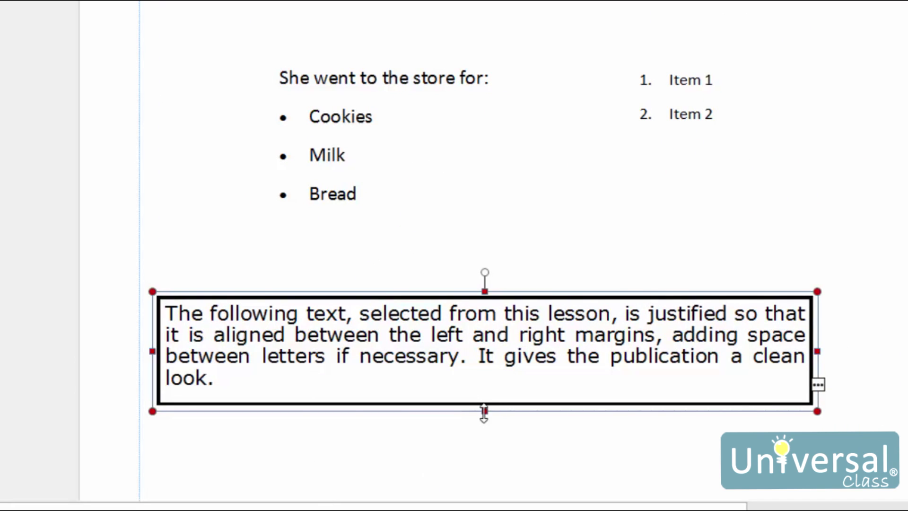
Drag the bordered box taller and correct 'nex' to 'next' in the revealed paragraph
{"action": "left_click_drag", "start_coordinate": [484, 412], "coordinate": [490, 456]}
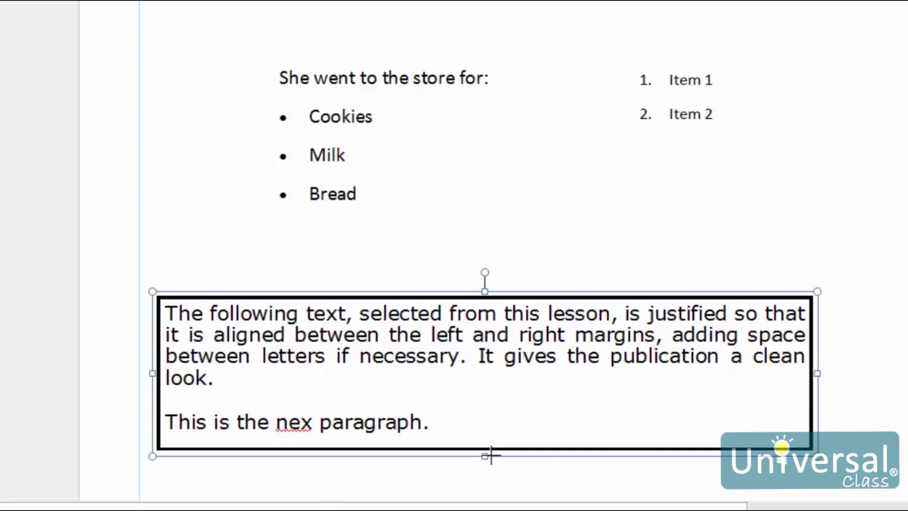
{"action": "left_click", "coordinate": [318, 421]}
{"action": "type", "text": "t"}
{"action": "key", "text": "End"}
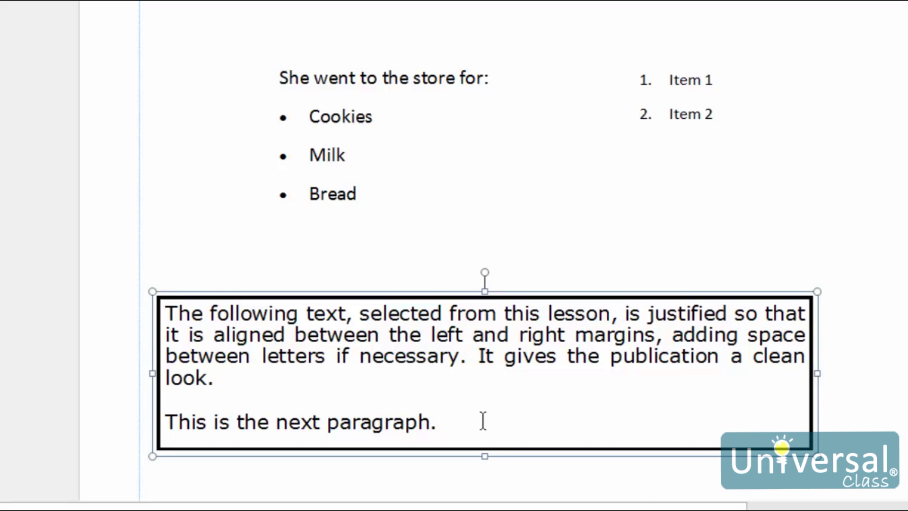
{"action": "left_click_drag", "start_coordinate": [480, 422], "coordinate": [161, 315]}
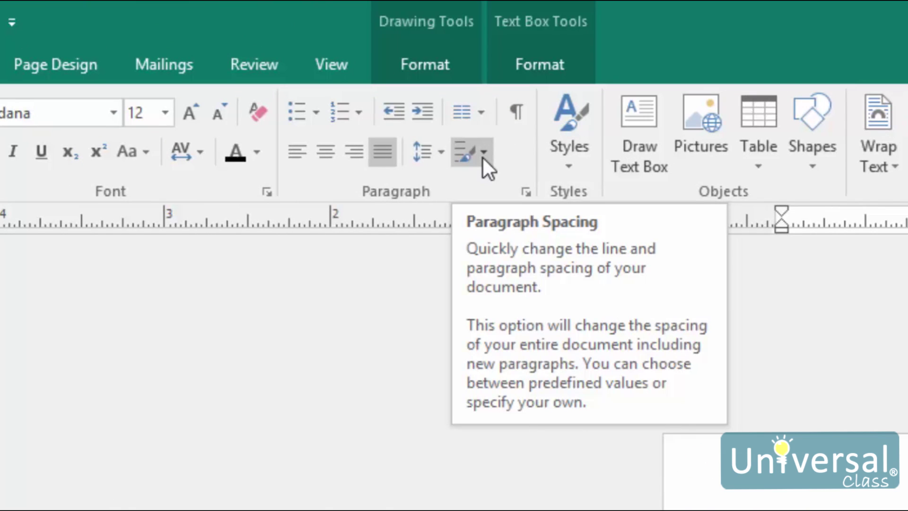
{"action": "left_click", "coordinate": [484, 157]}
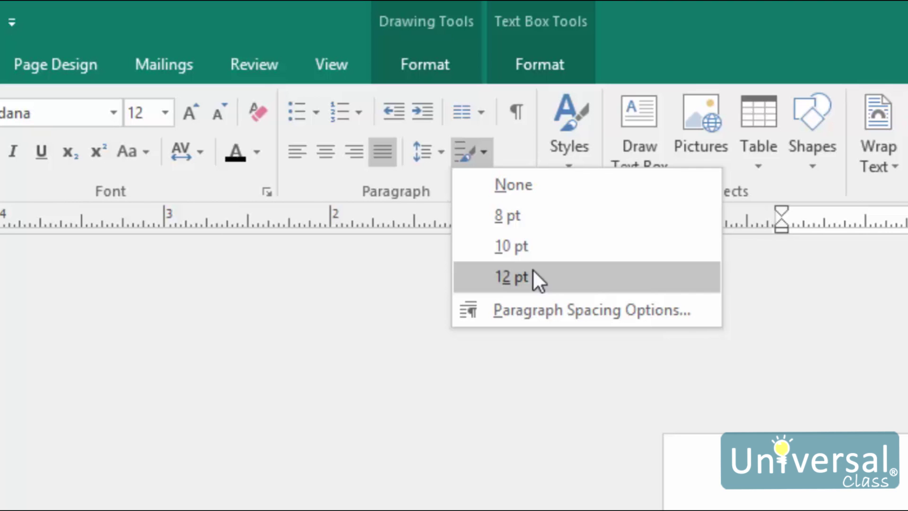
{"action": "left_click", "coordinate": [621, 316]}
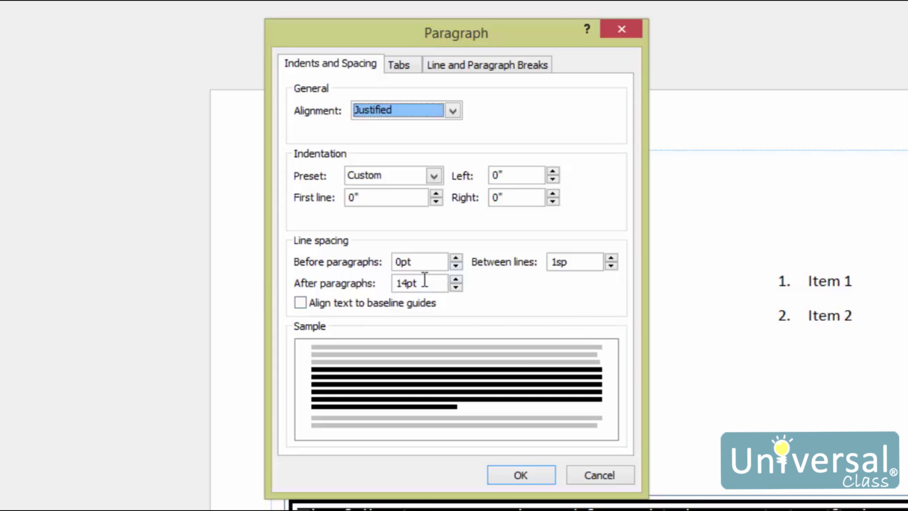
{"action": "left_click", "coordinate": [604, 472]}
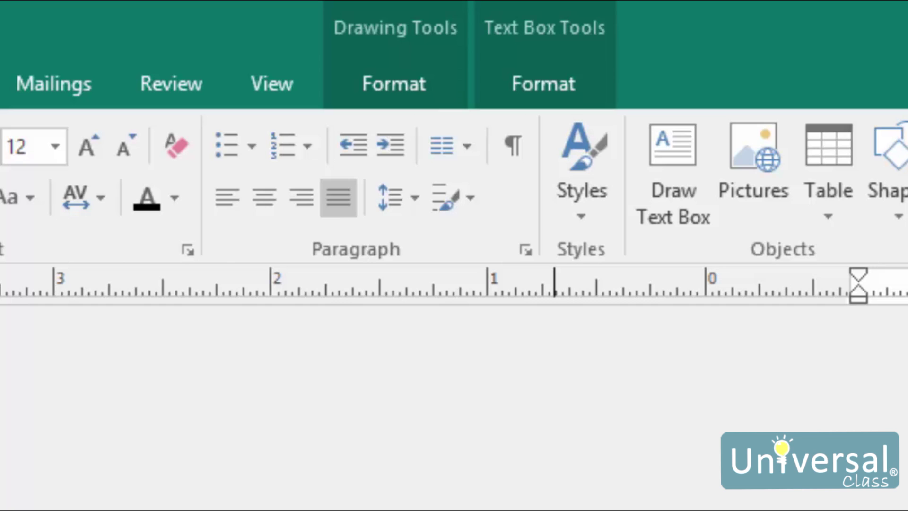
Set a 1-inch tab stop and tab-indent the first line before 'The'
{"action": "left_click", "coordinate": [534, 257]}
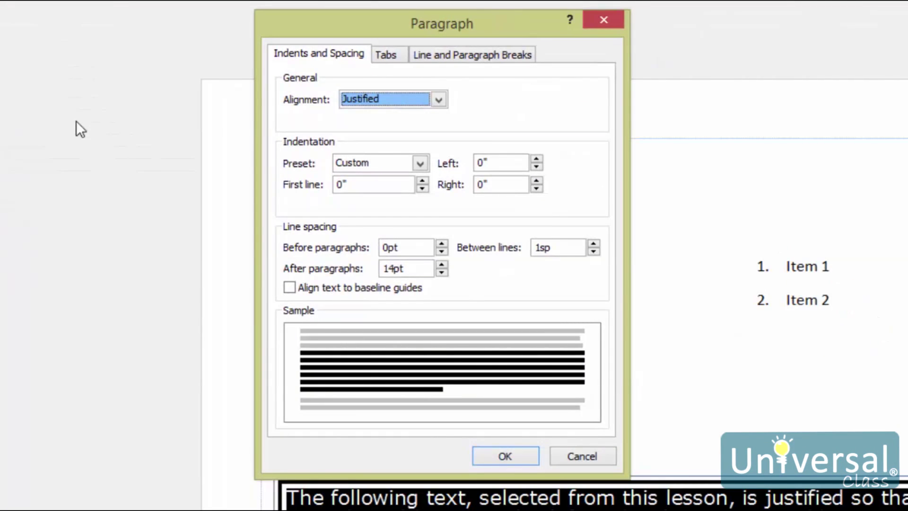
{"action": "left_click", "coordinate": [389, 54]}
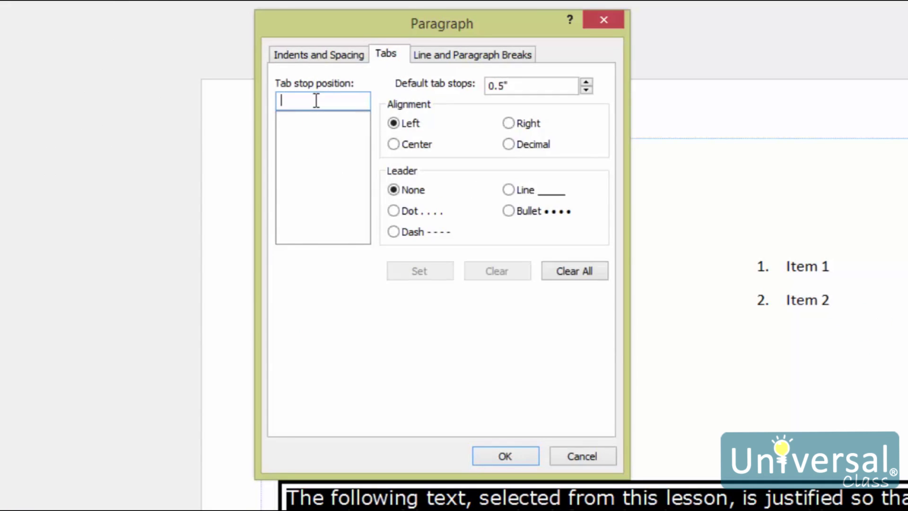
{"action": "type", "text": "1"}
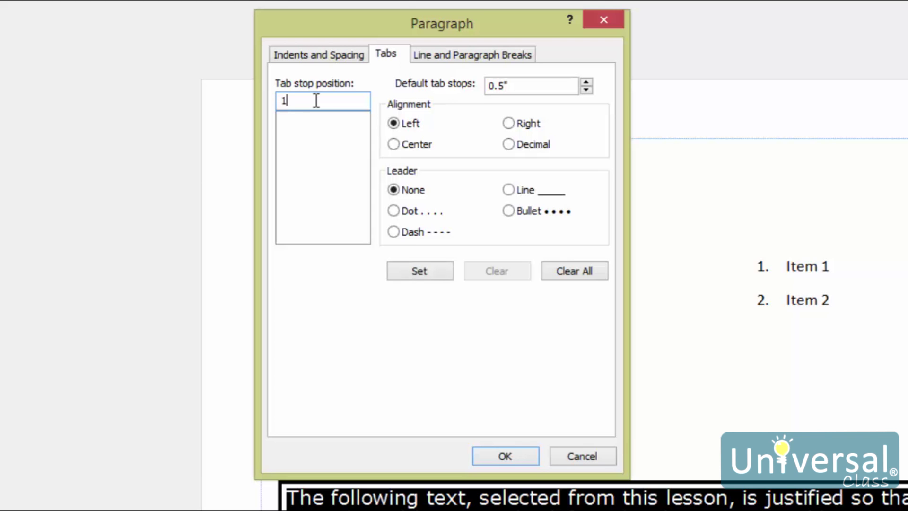
{"action": "left_click", "coordinate": [504, 456]}
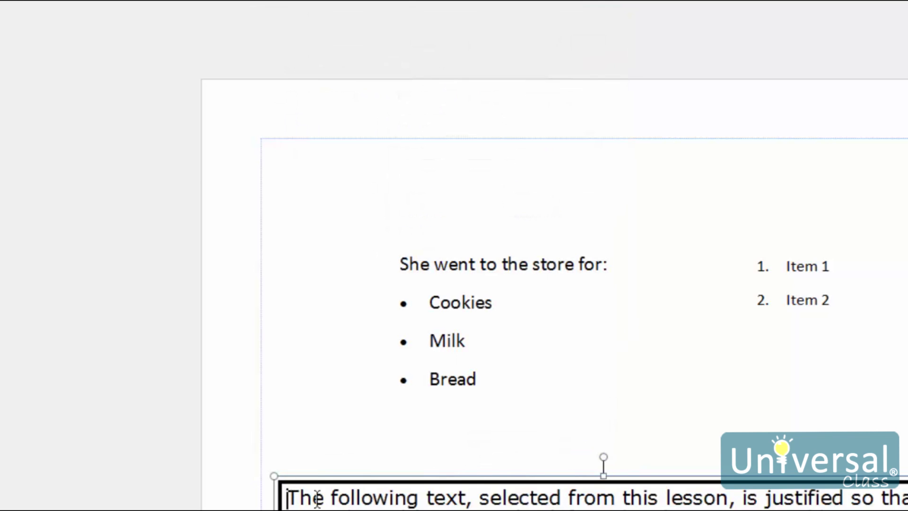
{"action": "key", "text": "Tab"}
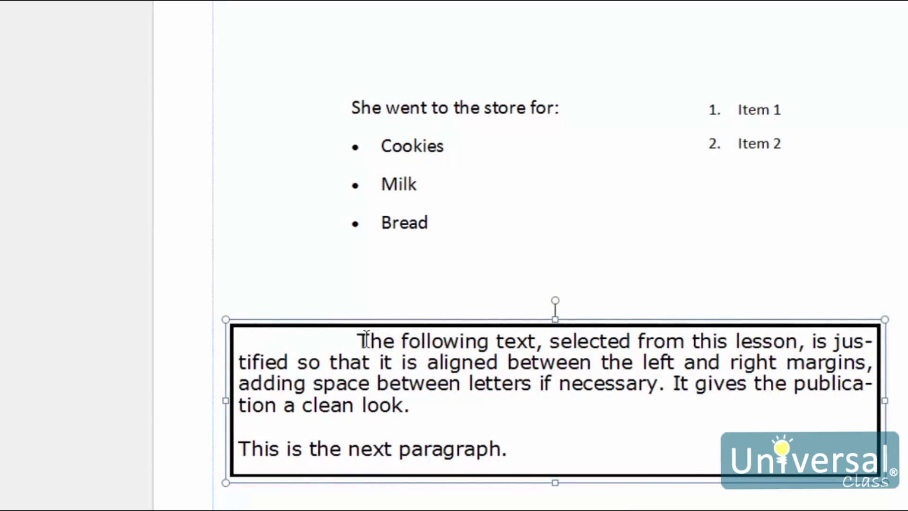
Select the whole line 'This is the next paragraph.'
{"action": "left_click", "coordinate": [572, 451]}
{"action": "triple_click", "coordinate": [400, 466]}
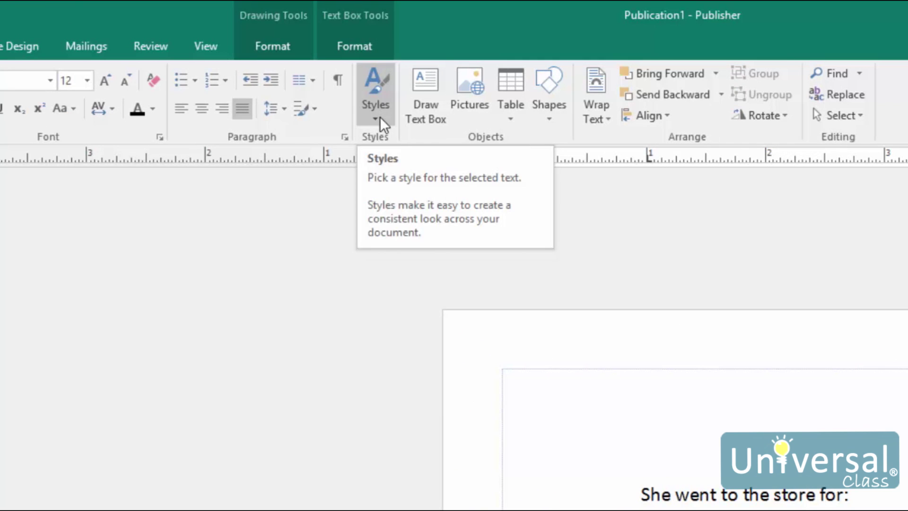
Choose New Style from the Styles gallery to capture the Verdana 12pt justified formatting
{"action": "left_click", "coordinate": [379, 117]}
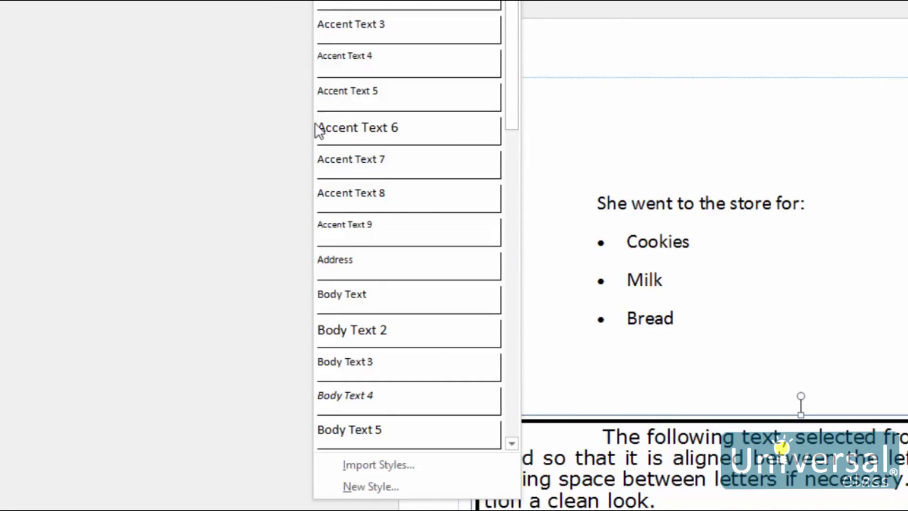
{"action": "left_click", "coordinate": [393, 492]}
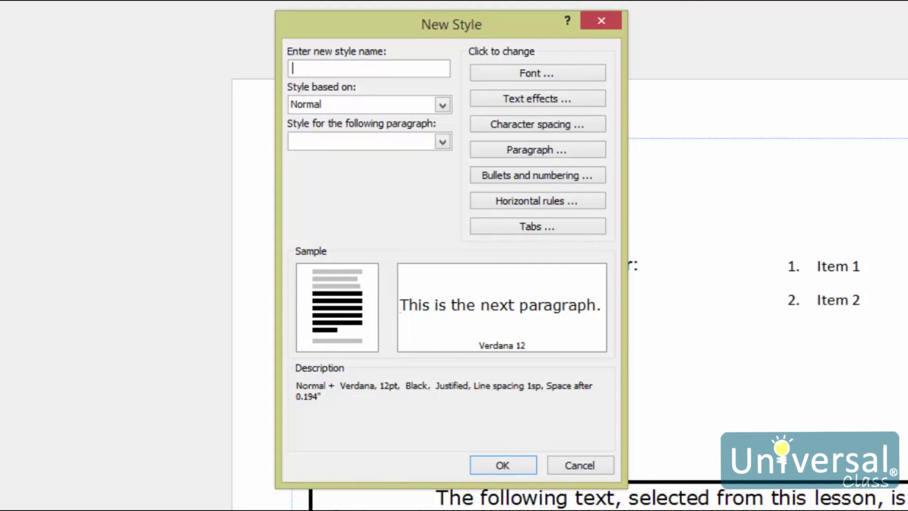
Cancel the new style and open Modify Style for Accent Text 6
{"action": "left_click", "coordinate": [587, 466]}
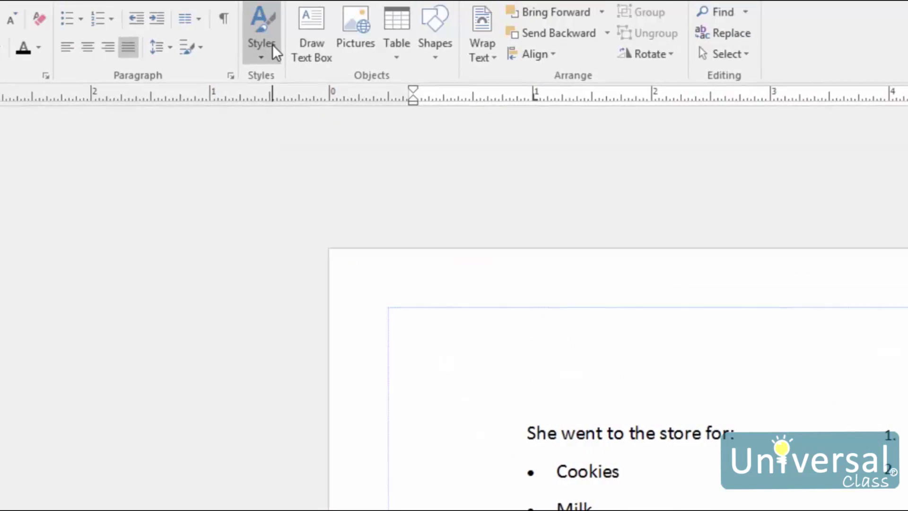
{"action": "left_click", "coordinate": [270, 45]}
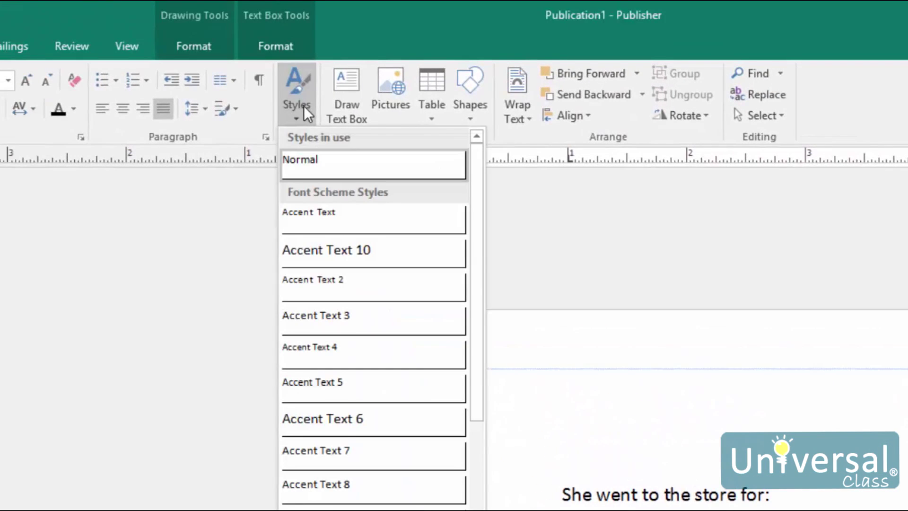
{"action": "right_click", "coordinate": [340, 415]}
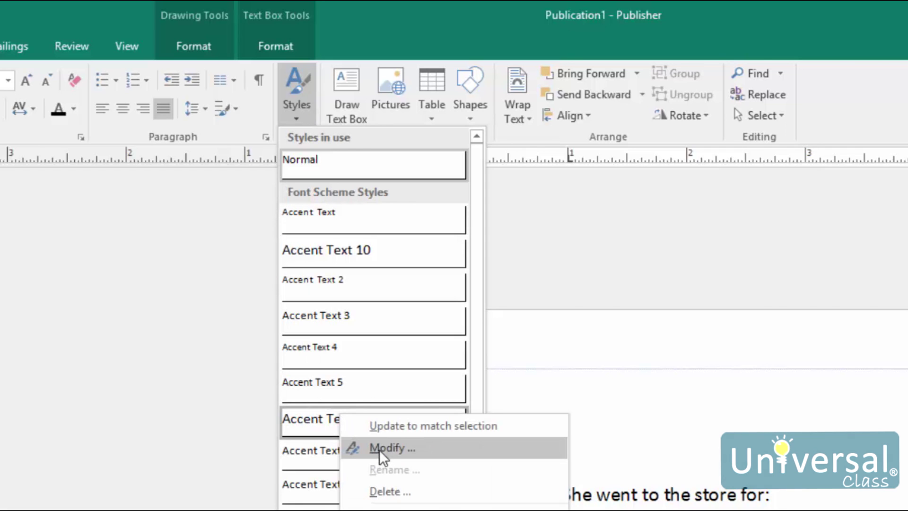
{"action": "left_click", "coordinate": [379, 449]}
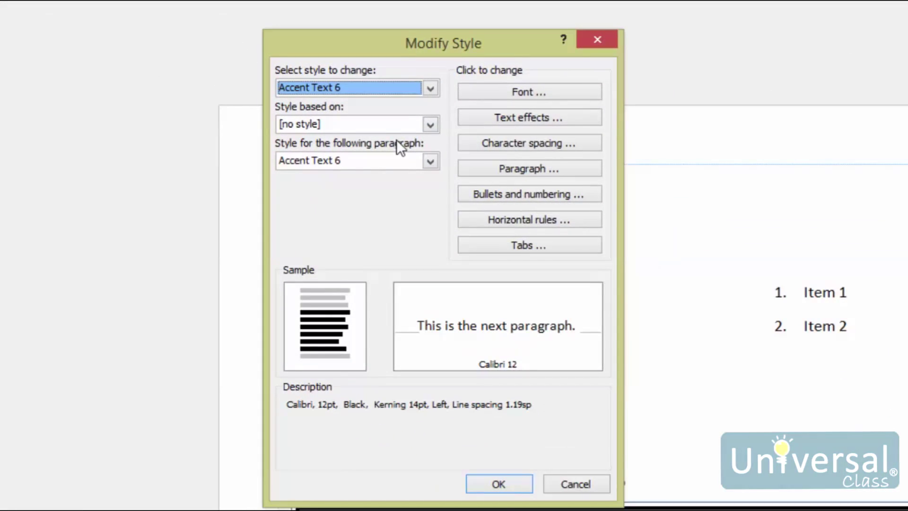